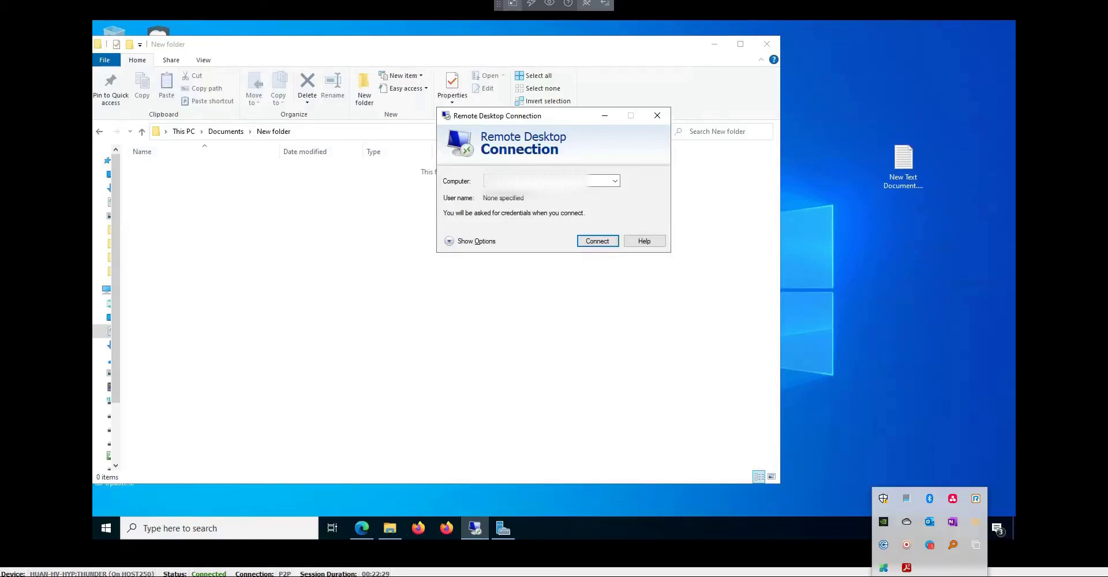
# Try to connect to the workstation with Remote Desktop Connection from the THUNDER session
pyautogui.press('Escape')
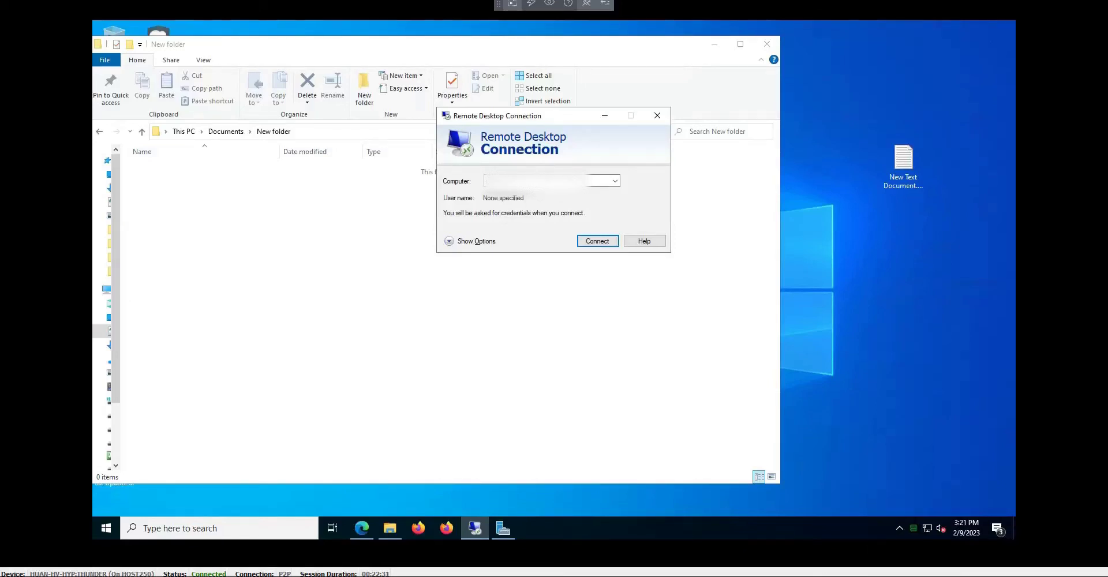
pyautogui.hotkey('alt', 'Tab')
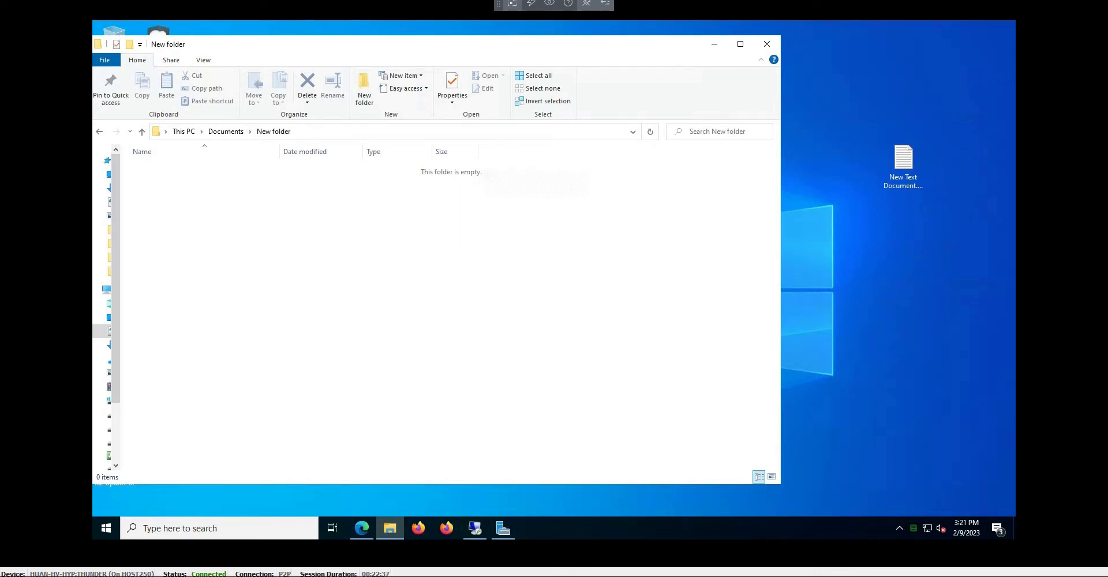
pyautogui.hotkey('alt', 'Tab')
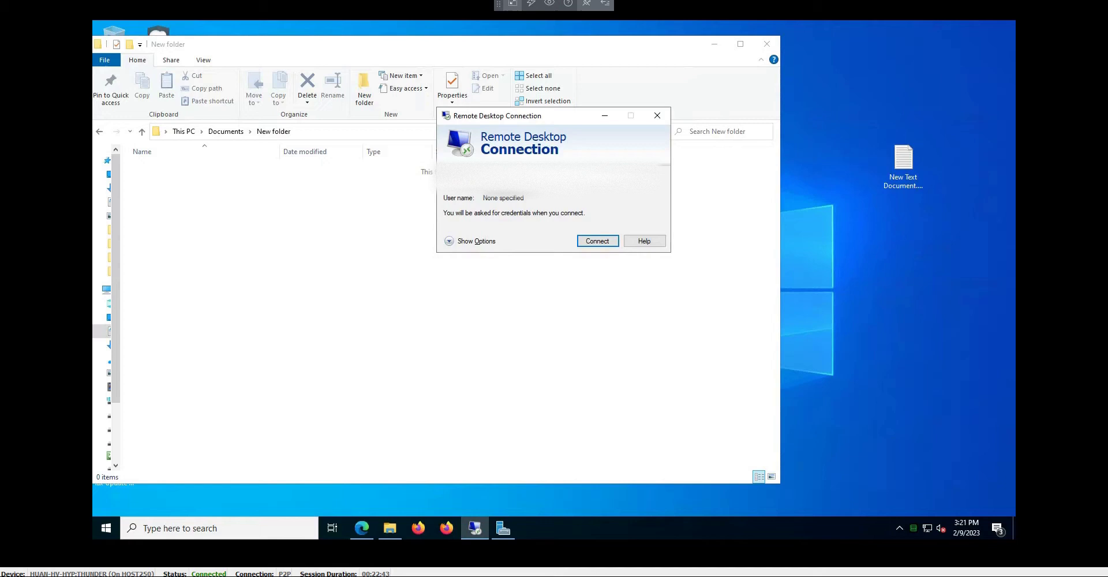
pyautogui.press('Return')
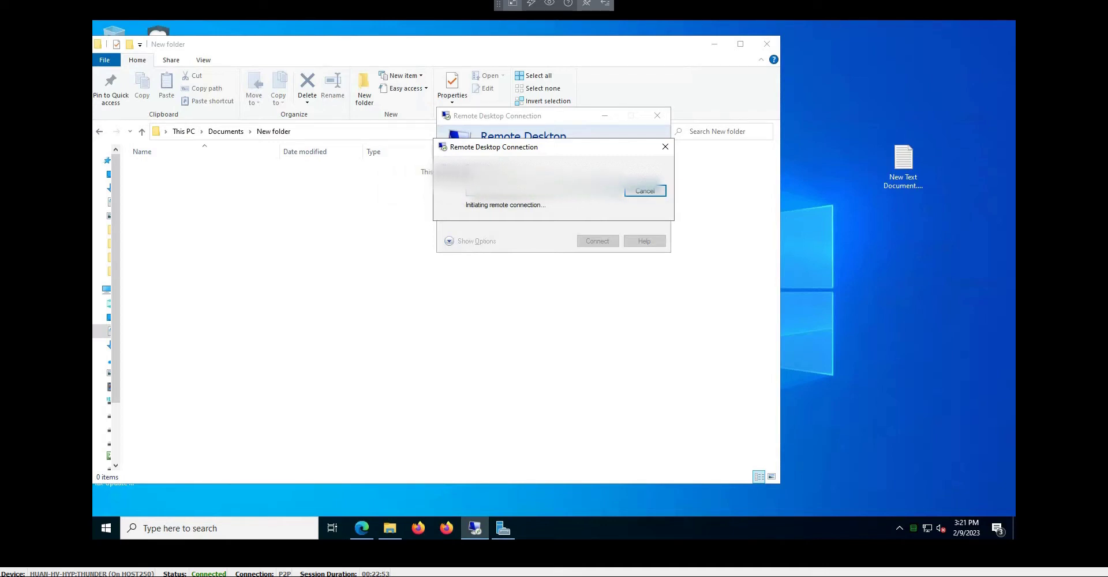
# Switch to the WS-CUB-09 session and turn off Windows Defender Firewall for the domain network
pyautogui.moveTo(706, 576)
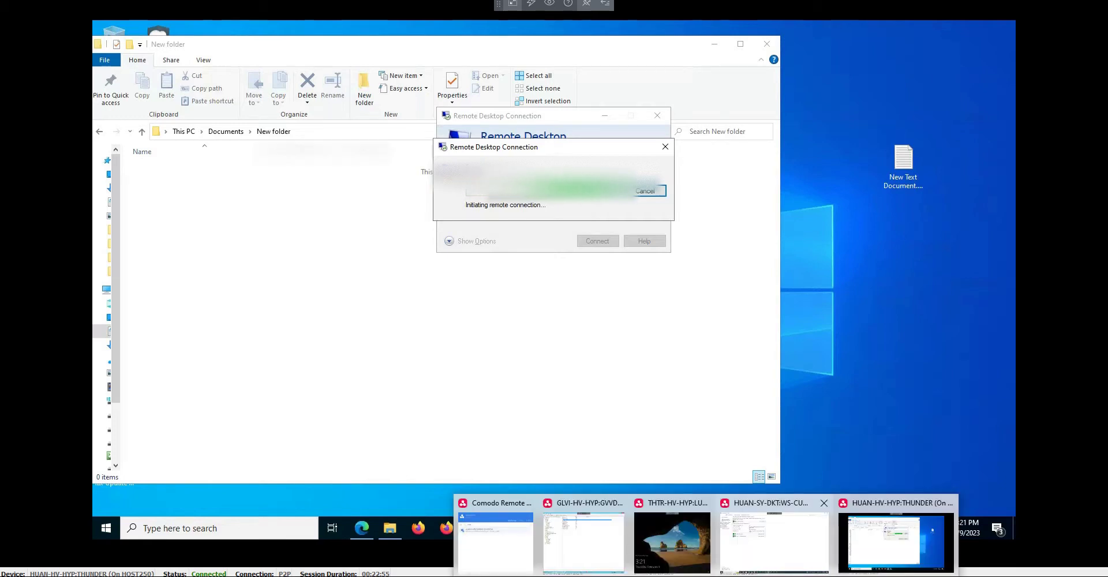
pyautogui.click(773, 540)
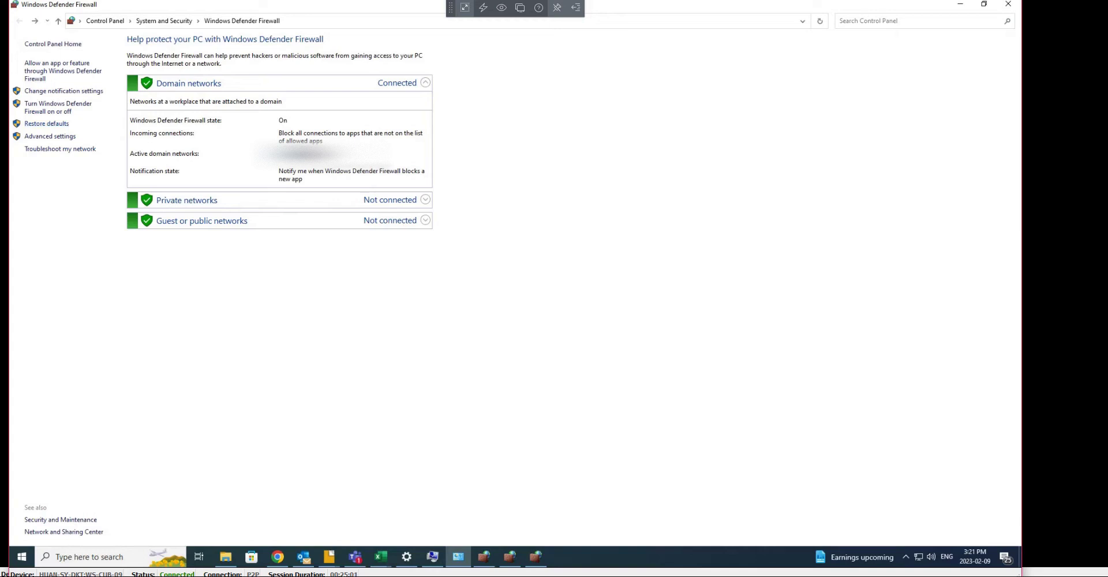
pyautogui.click(49, 111)
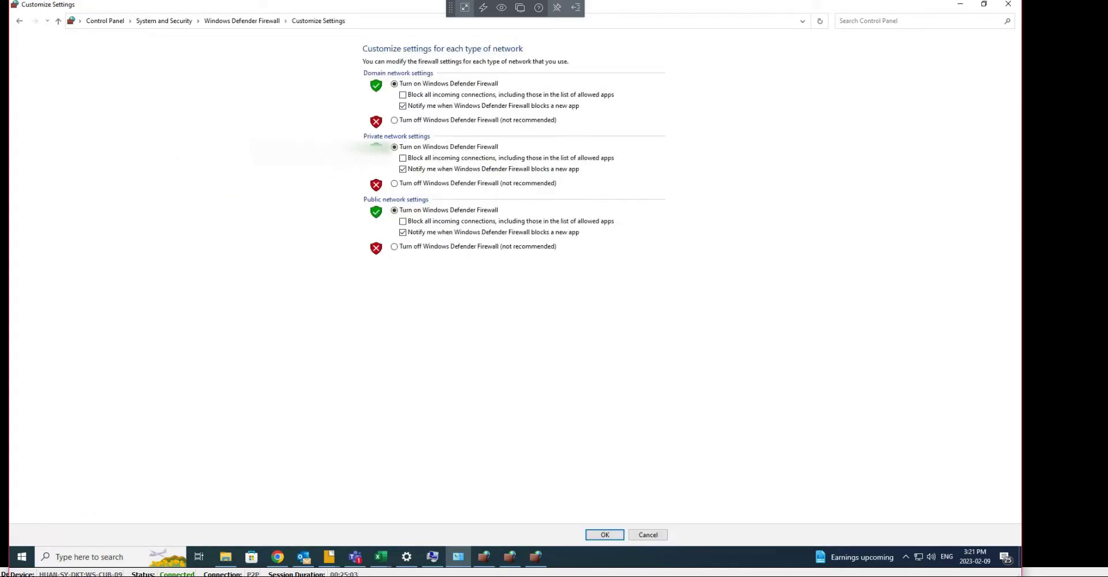
pyautogui.click(395, 120)
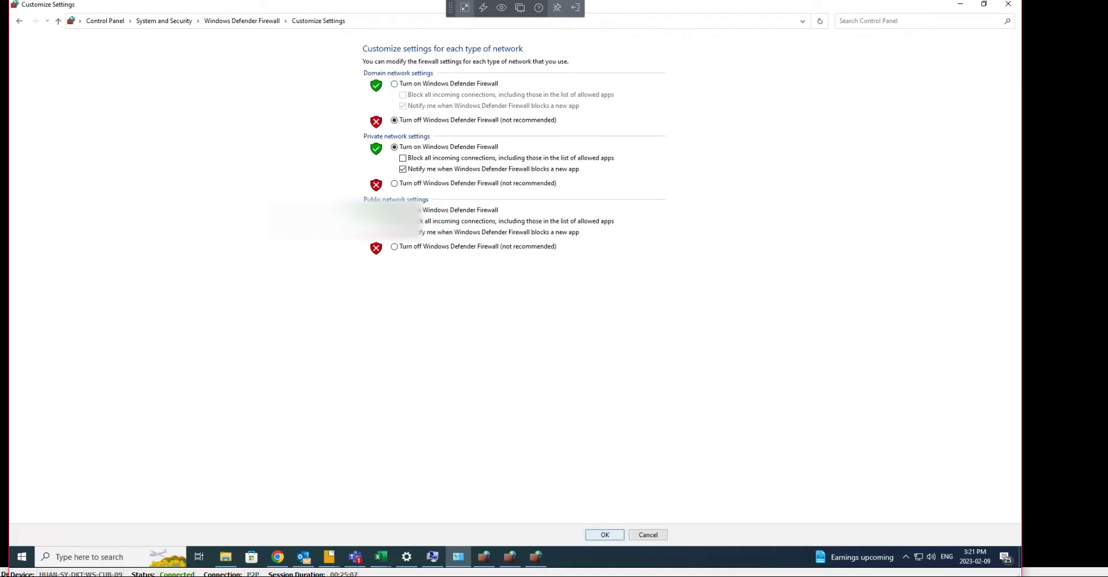
pyautogui.click(605, 535)
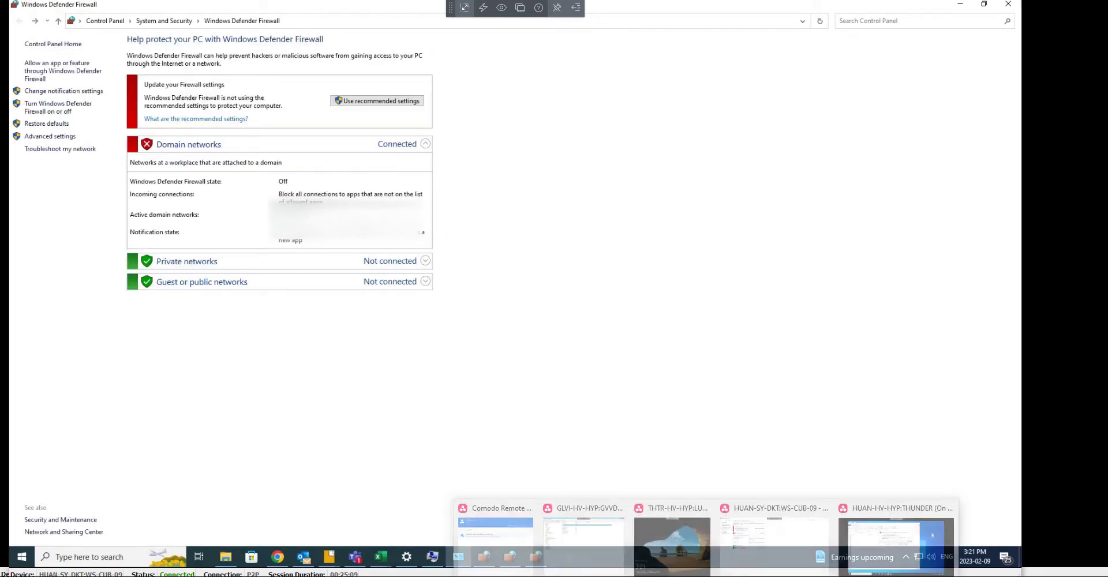
# Return to the THUNDER session, retry the remote desktop connection, and cancel it at the credentials request
pyautogui.click(897, 543)
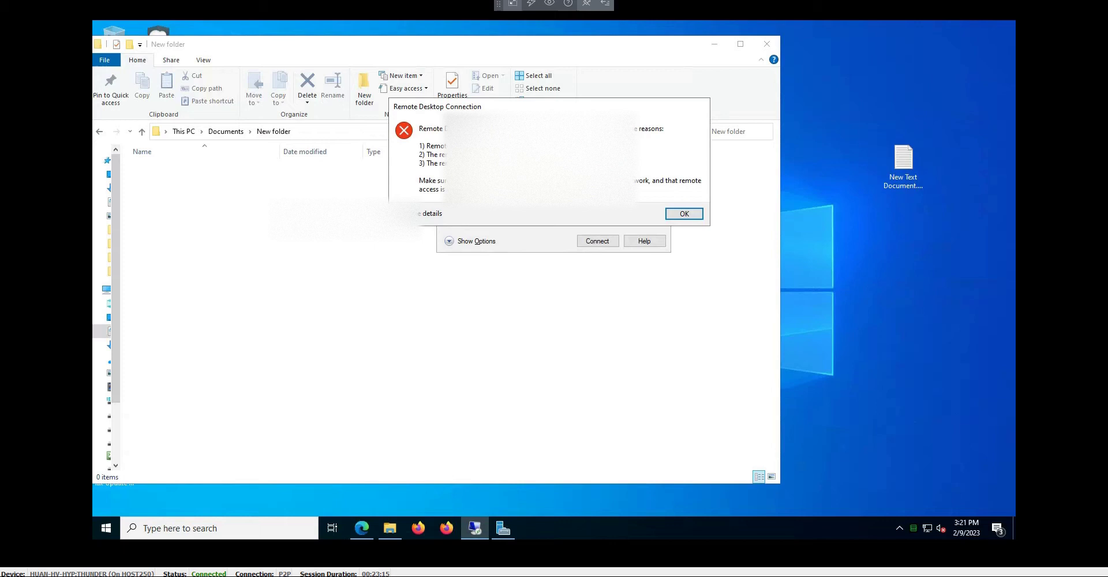
pyautogui.click(683, 214)
pyautogui.click(657, 114)
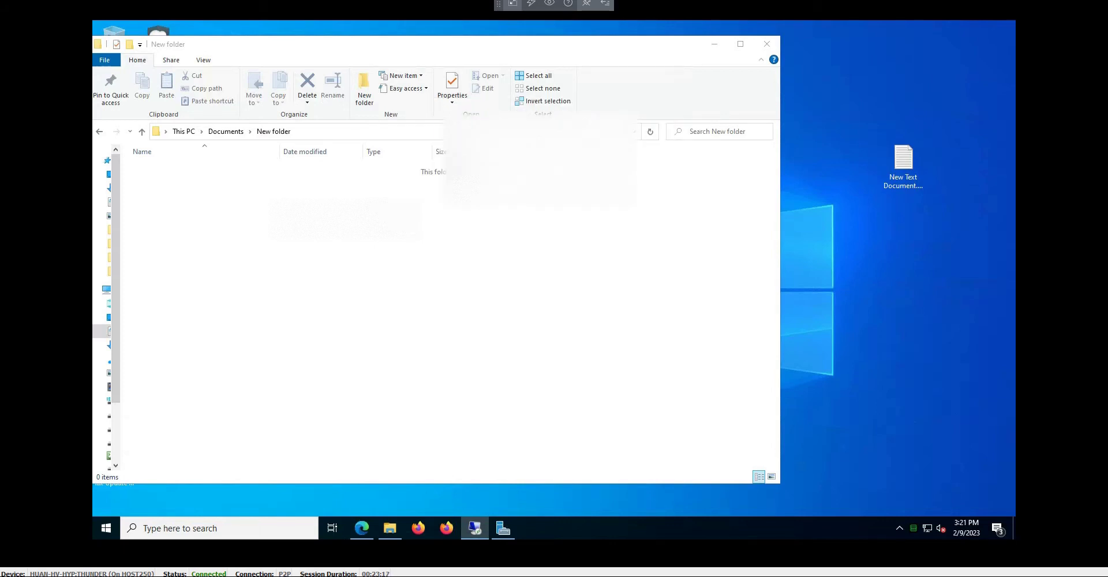
pyautogui.click(475, 528)
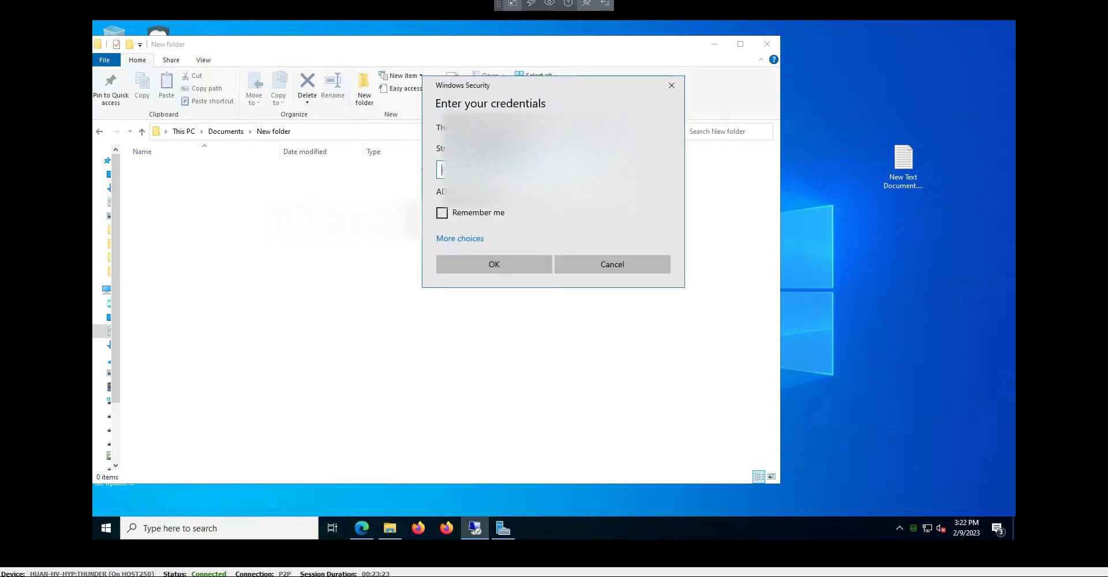
pyautogui.click(612, 264)
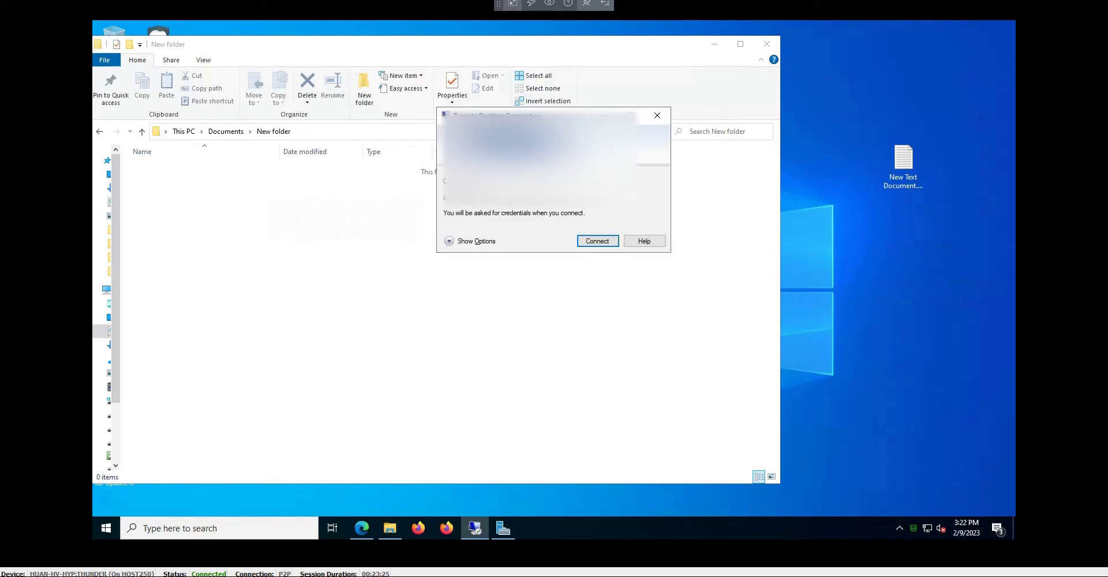
# Restore the recommended firewall settings on WS-CUB-09 and retry the remote desktop connection from the THUNDER session
pyautogui.moveTo(707, 576)
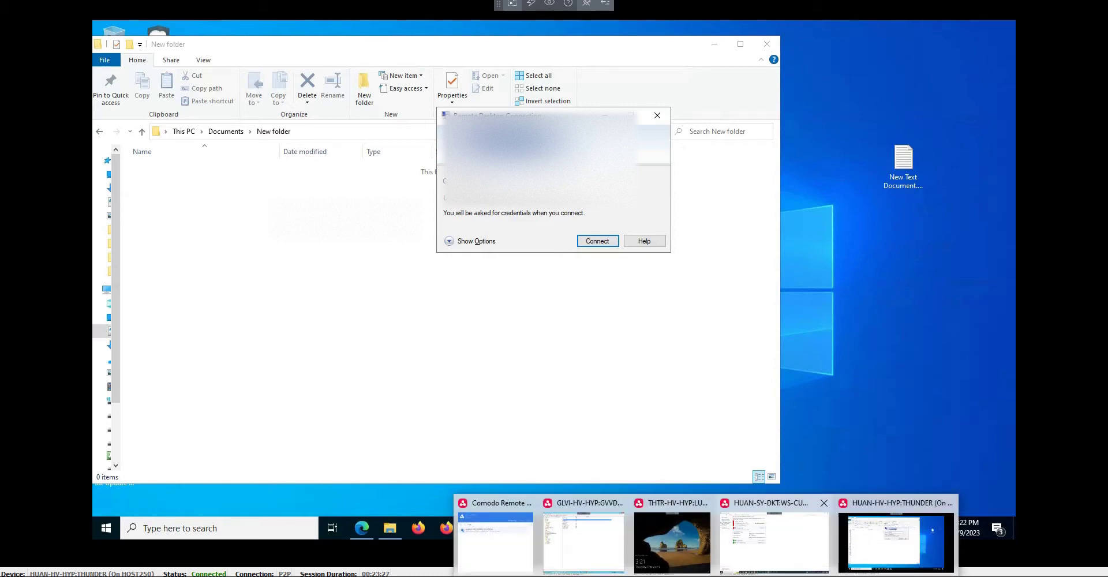
pyautogui.click(775, 534)
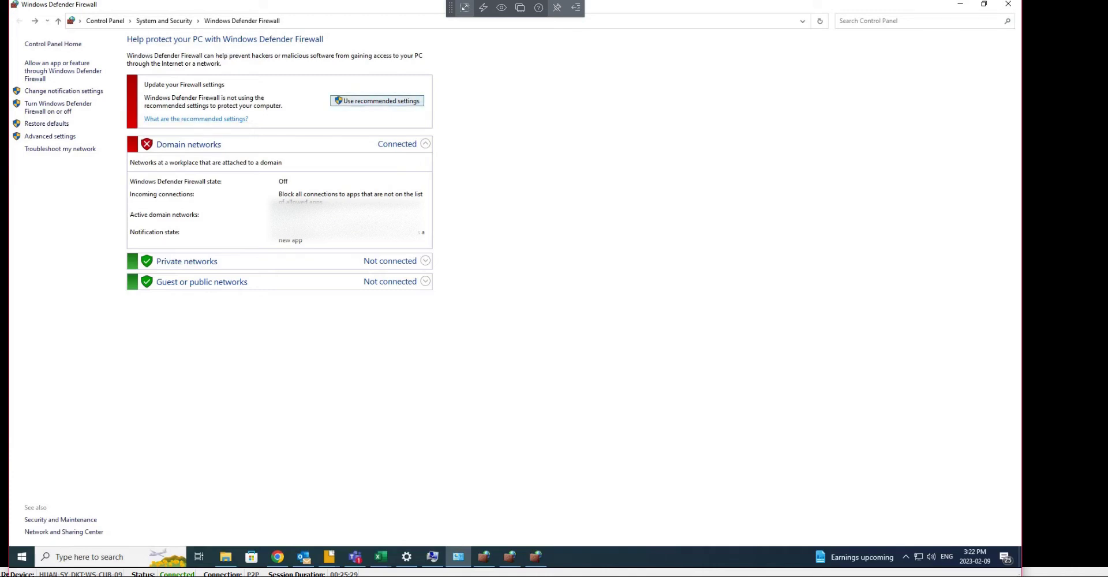
pyautogui.click(377, 100)
pyautogui.moveTo(774, 542)
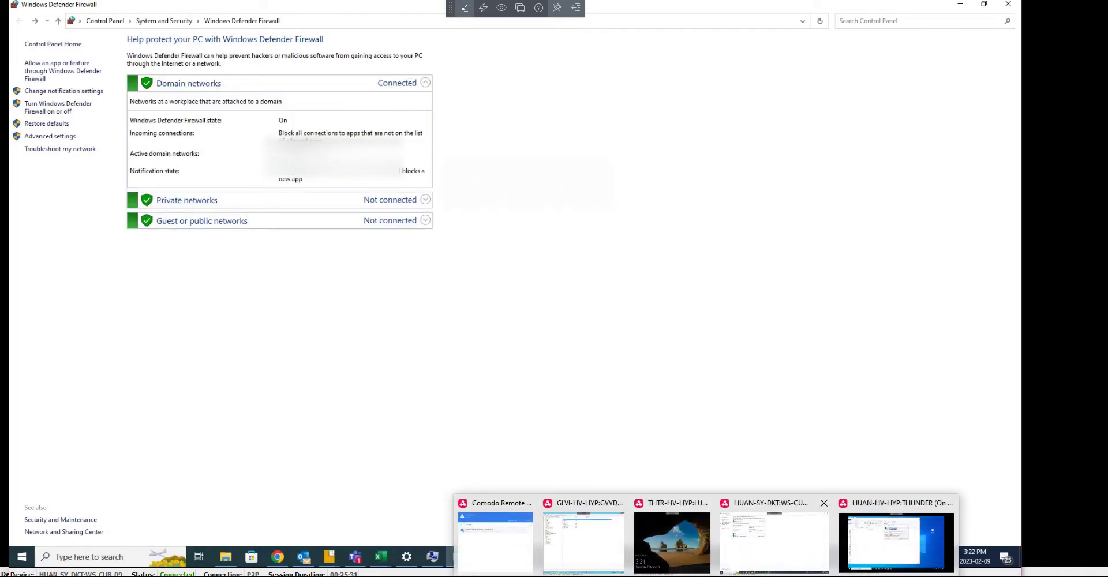
pyautogui.click(896, 540)
pyautogui.press('Return')
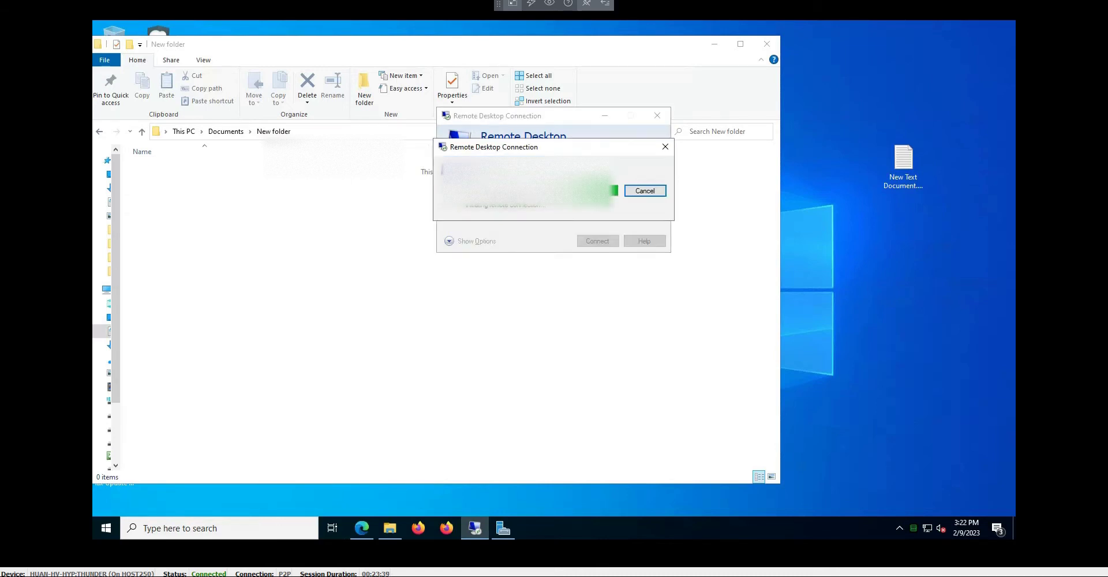
# Switch back to the WS-CUB-09 session and open the inbound rules in the firewall's advanced settings
pyautogui.moveTo(706, 576)
pyautogui.click(774, 542)
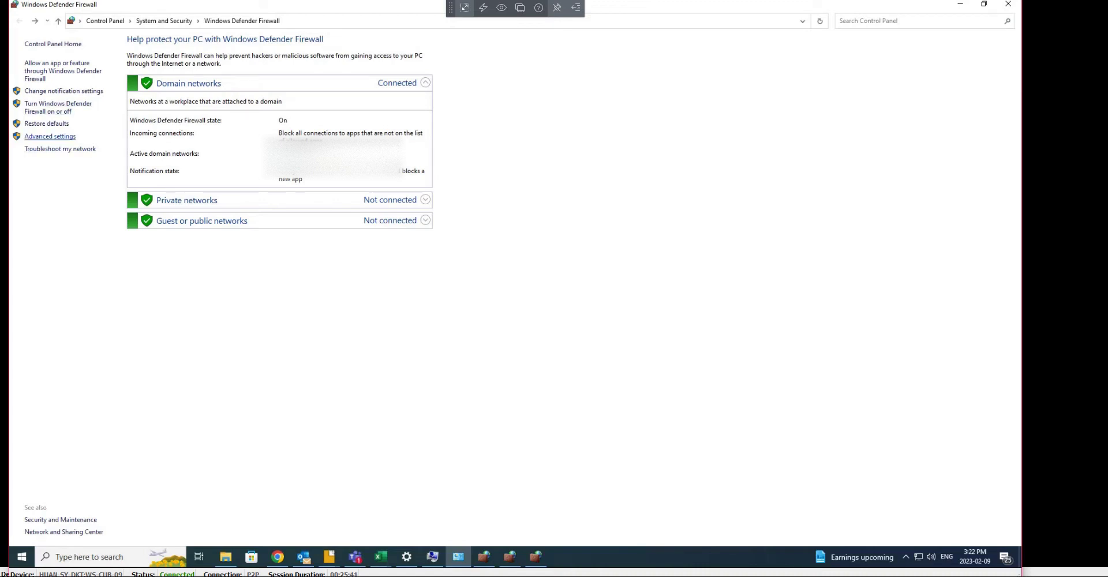
pyautogui.click(50, 136)
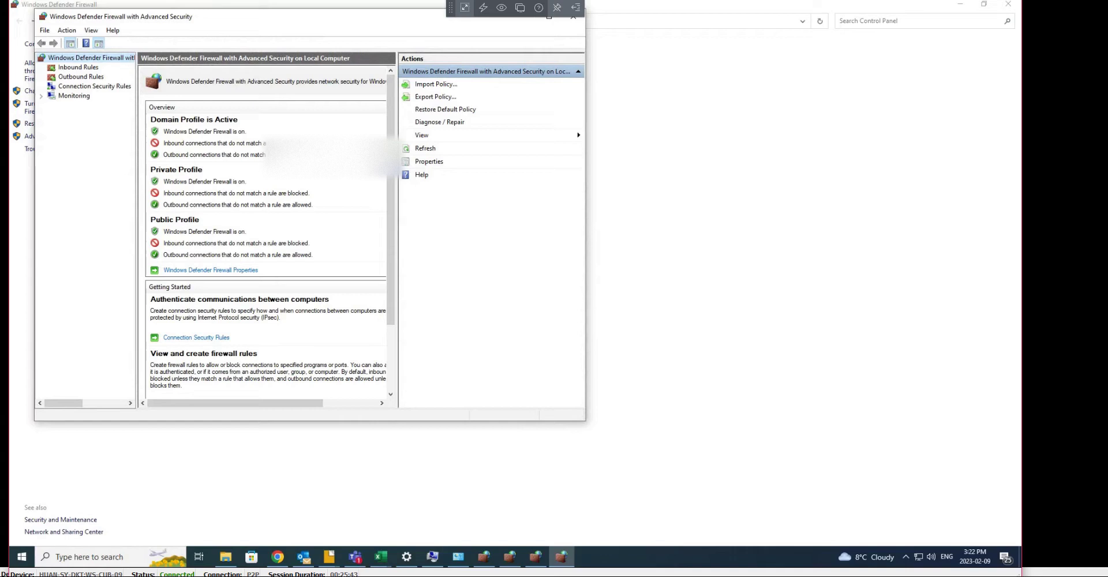
pyautogui.click(78, 67)
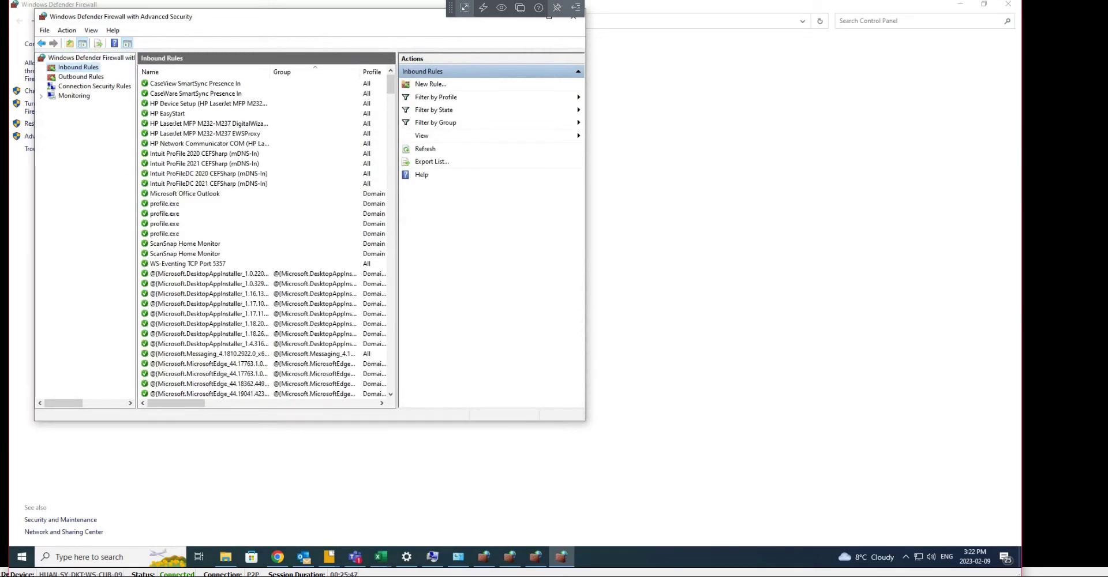
pyautogui.click(501, 7)
pyautogui.click(542, 65)
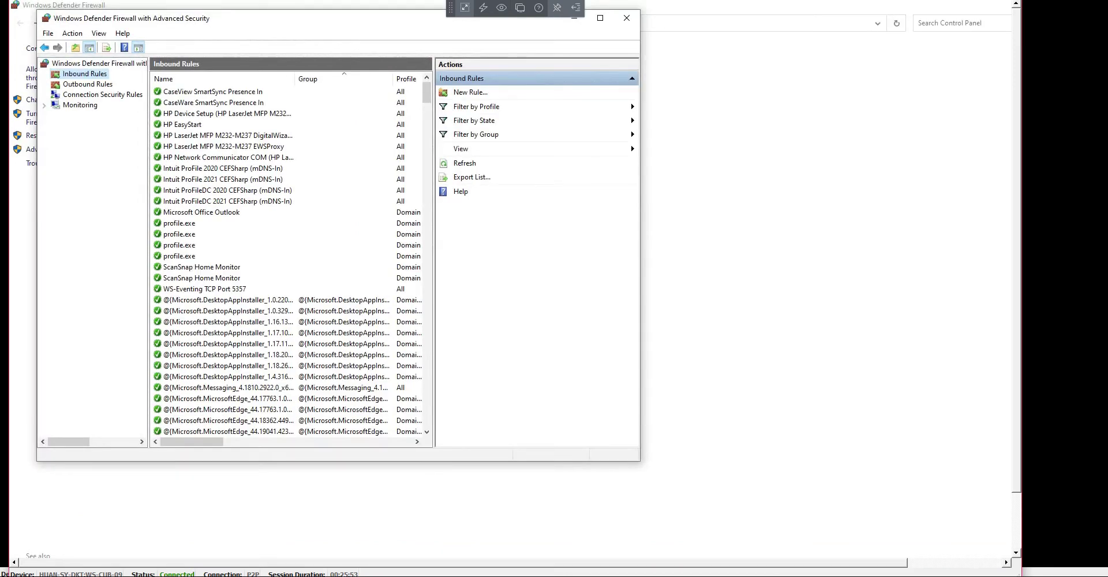
pyautogui.moveTo(368, 17); pyautogui.dragTo(378, 32)
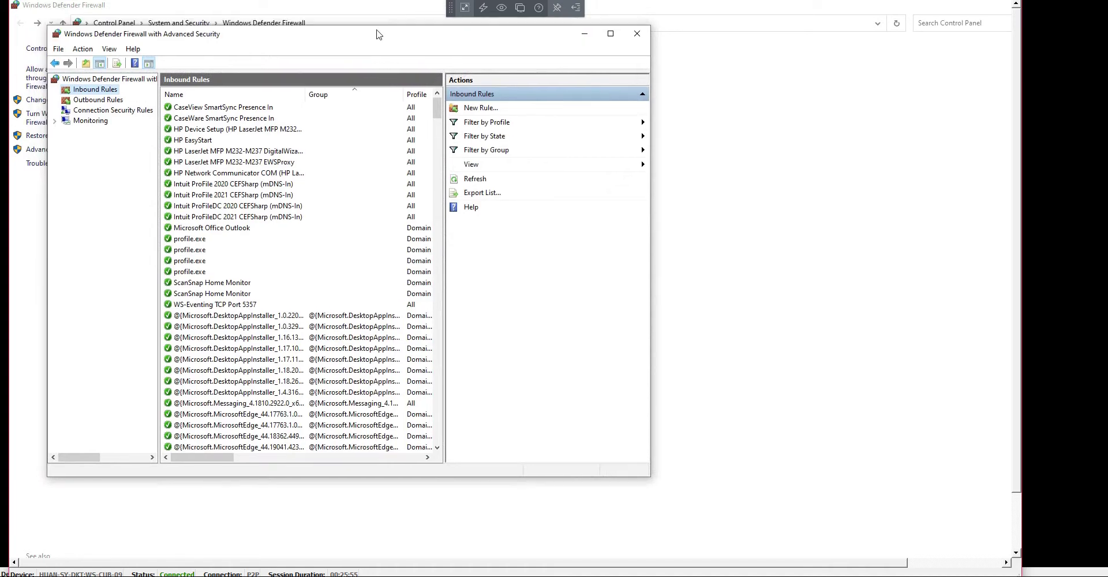
# Find the predefined inbound rule Remote Desktop - User Mode (TCP-In) for port 3389 and enable it
pyautogui.click(238, 315)
pyautogui.press('r')
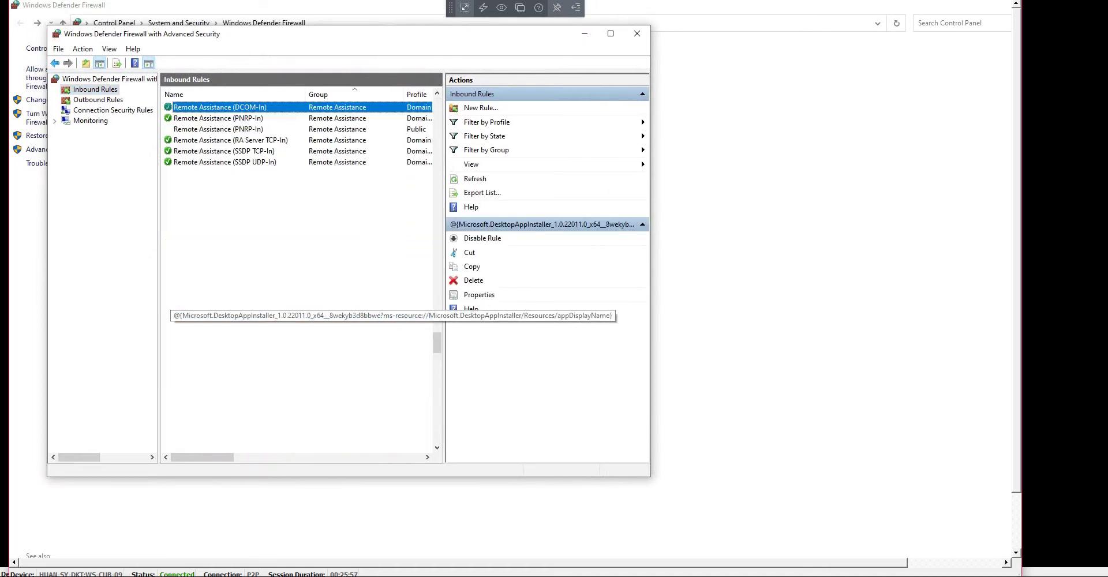
pyautogui.press('Down')
pyautogui.press('Down')
pyautogui.press('Down')
pyautogui.press('Down')
pyautogui.press('Down')
pyautogui.press('Down')
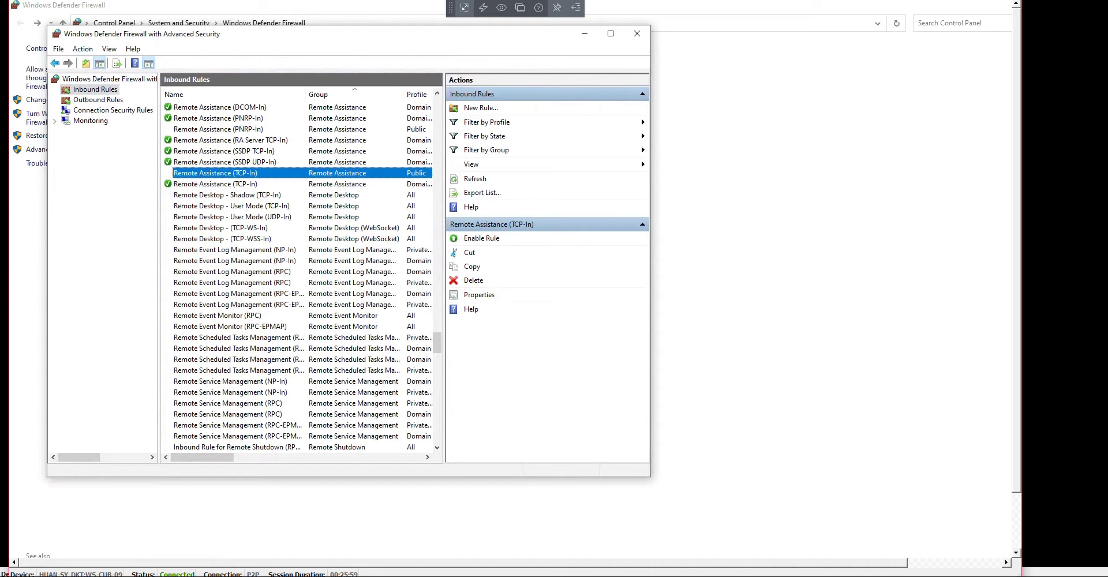
pyautogui.scroll(1, 298, 278)
pyautogui.click(231, 238)
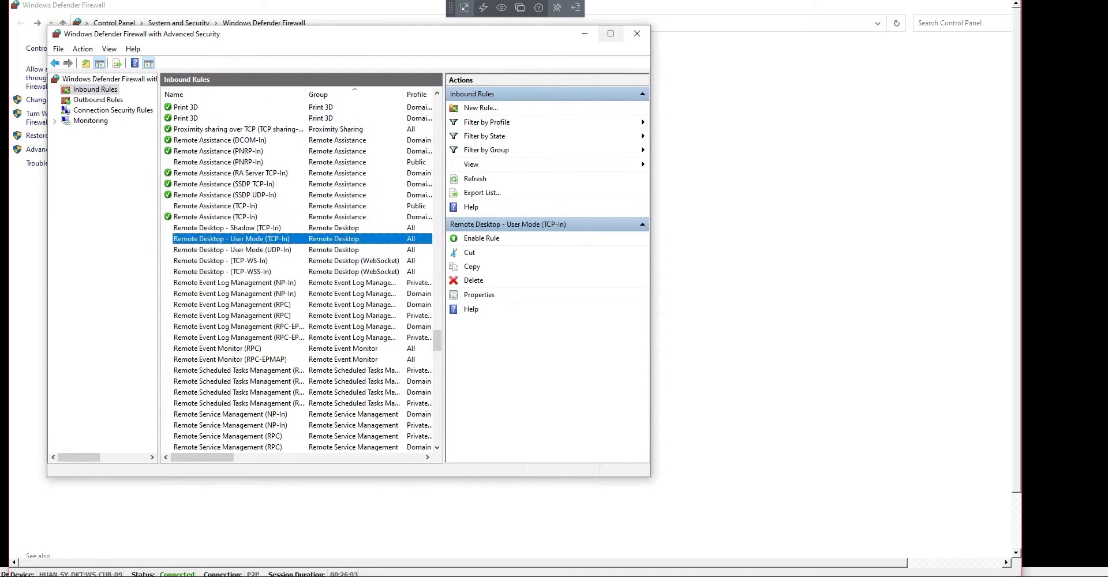
pyautogui.click(610, 33)
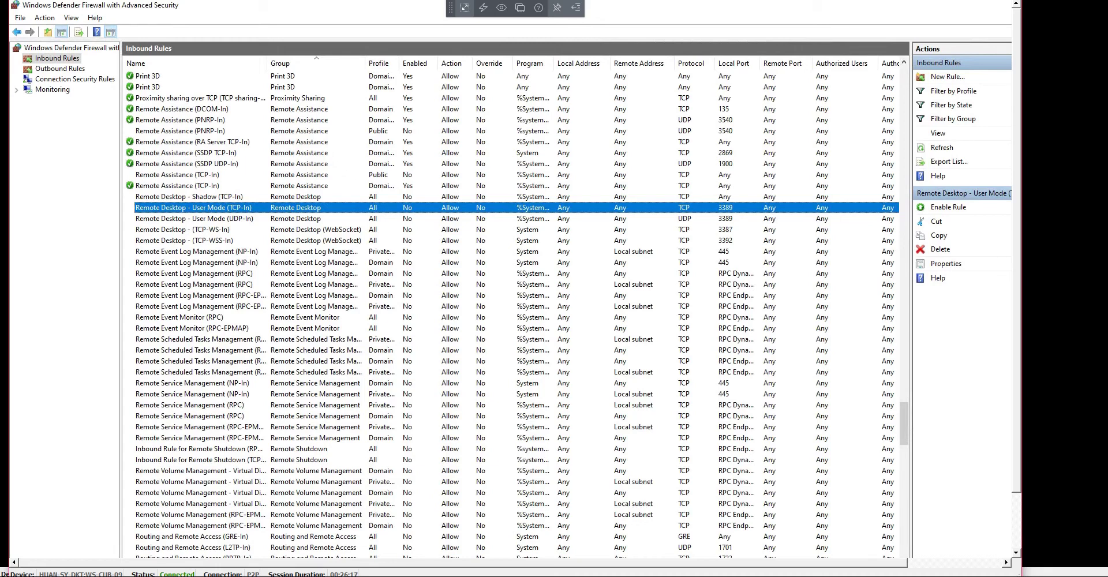
pyautogui.rightClick(160, 209)
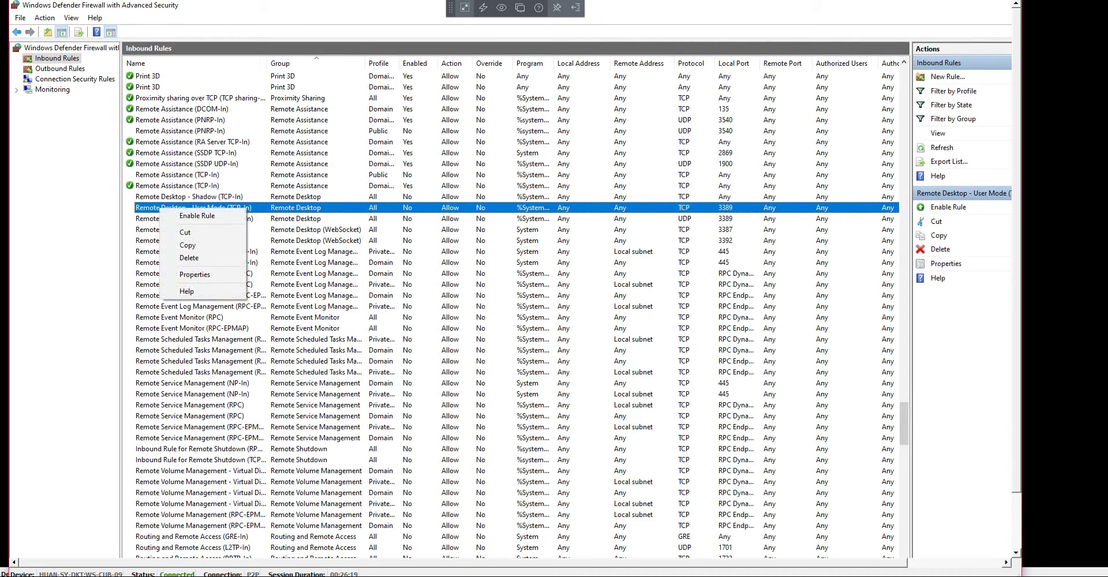
pyautogui.click(197, 215)
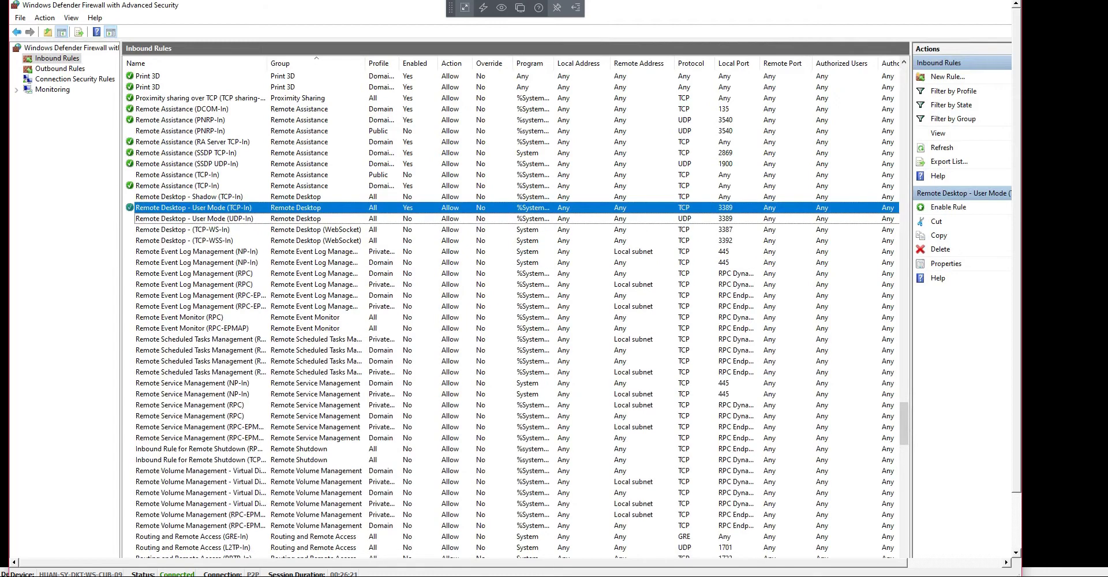
# Open the properties of the Remote Desktop - User Mode (TCP-In) rule and review its program, remote computer and remote user settings
pyautogui.doubleClick(197, 208)
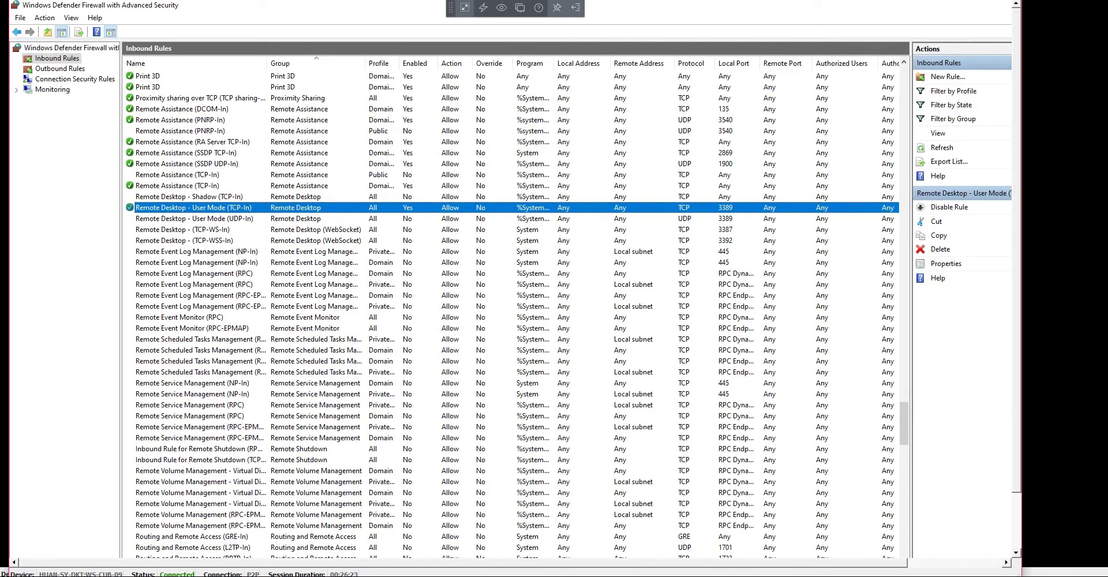
pyautogui.moveTo(567, 144); pyautogui.dragTo(408, 233)
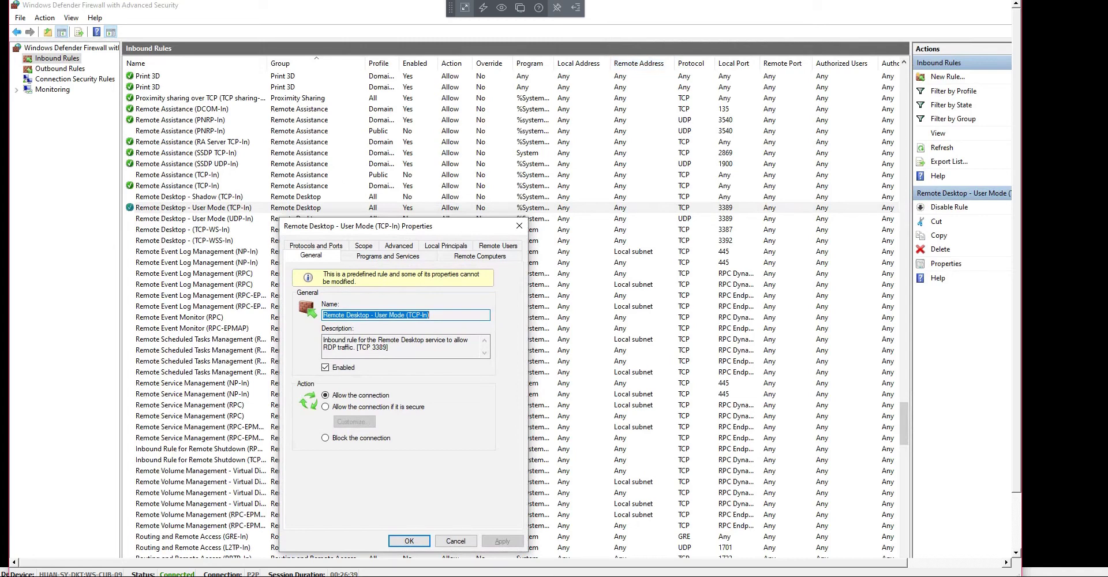
pyautogui.hotkey('ctrl', 'Tab')
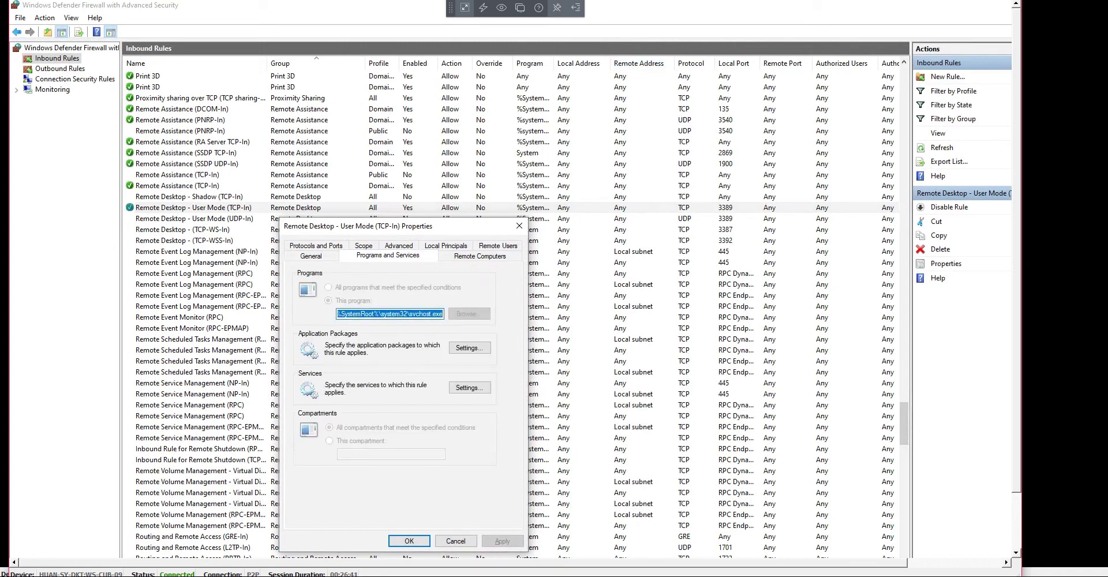
pyautogui.hotkey('ctrl', 'Tab')
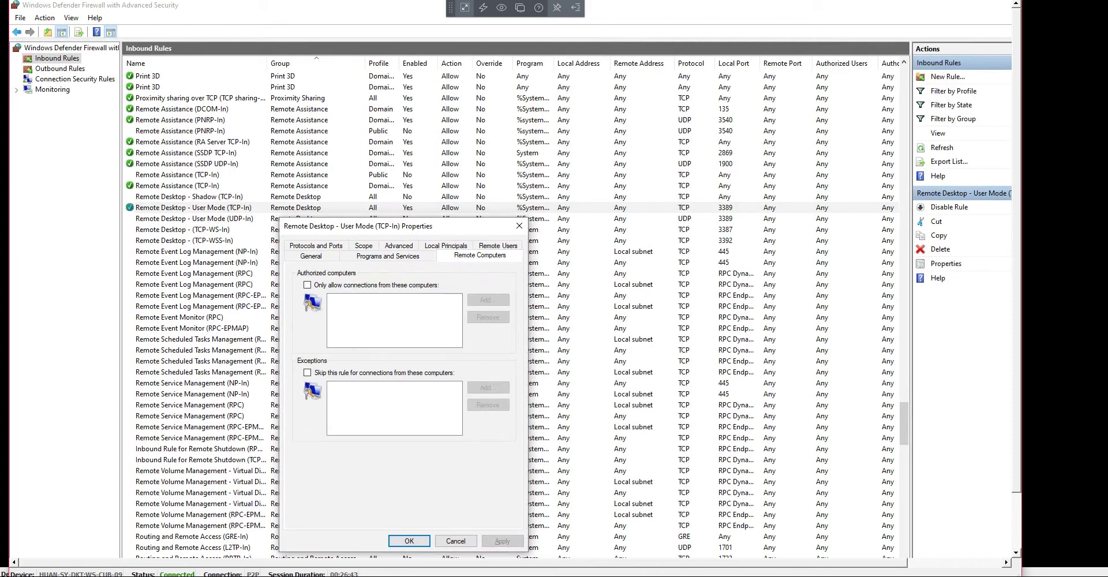
pyautogui.hotkey('ctrl', 'Tab')
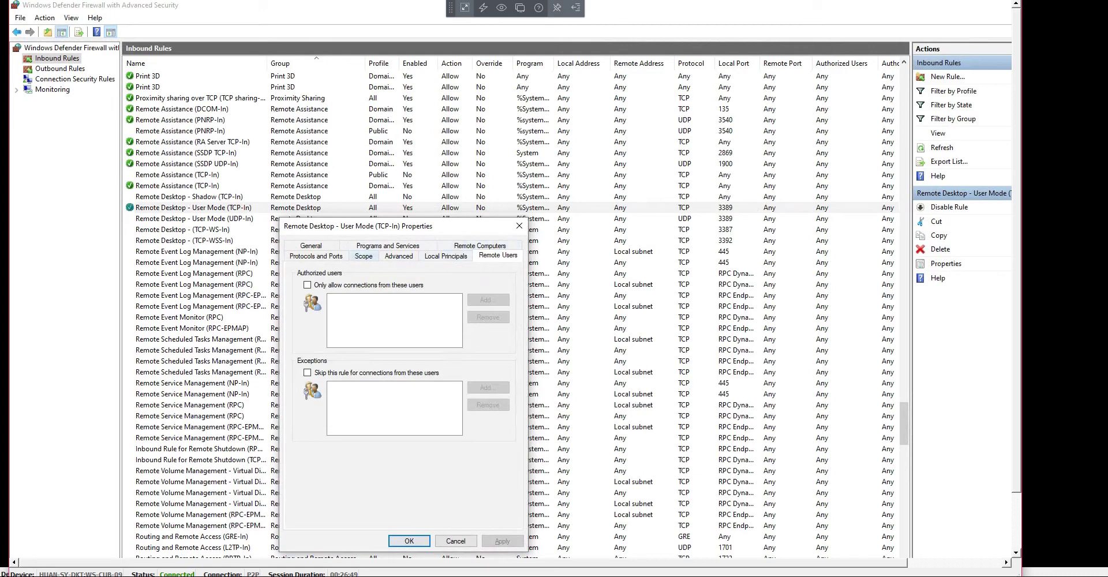
# Limit the rule's scope to specific local and remote IP addresses, adding 192.168.0.1/24 as the remote subnet
pyautogui.click(363, 256)
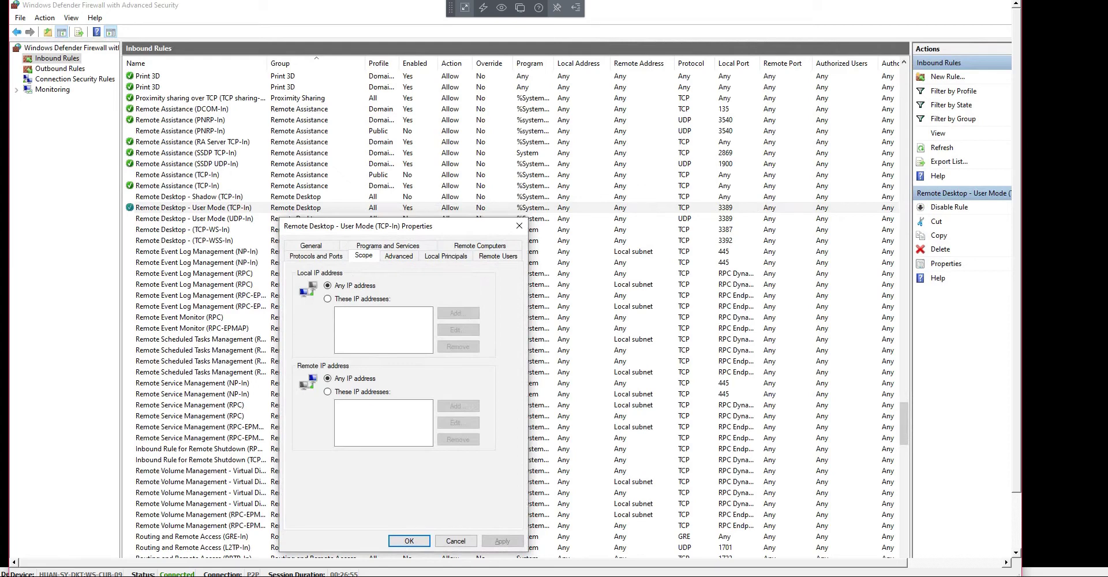
pyautogui.click(327, 392)
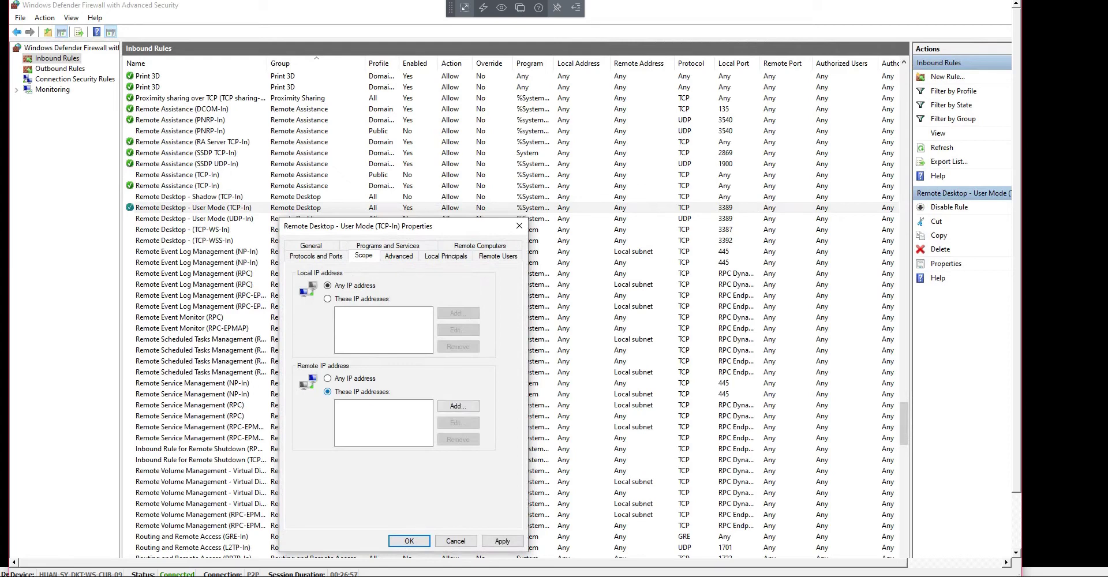
pyautogui.click(327, 299)
pyautogui.click(458, 313)
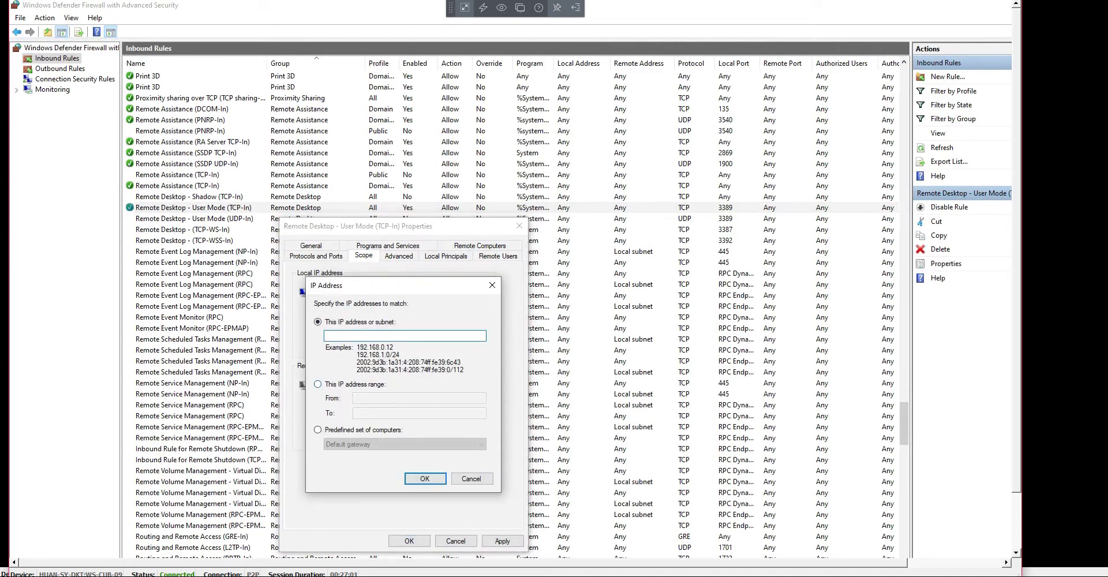
pyautogui.write('192.168.0.1/24')
pyautogui.press('Return')
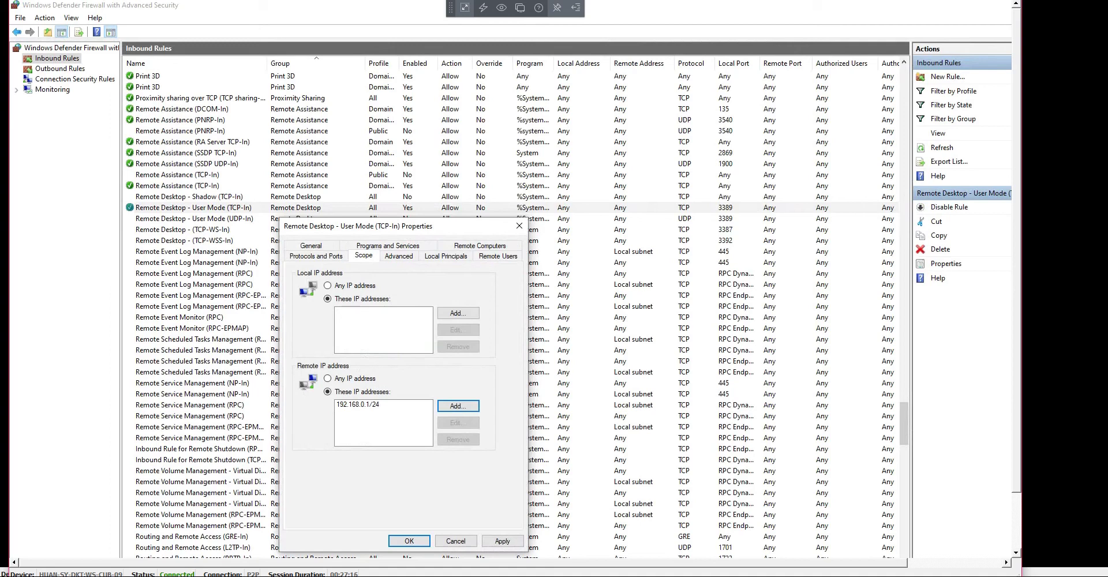
# Return the rule's local scope to Any IP address and save the scope settings
pyautogui.press('Return')
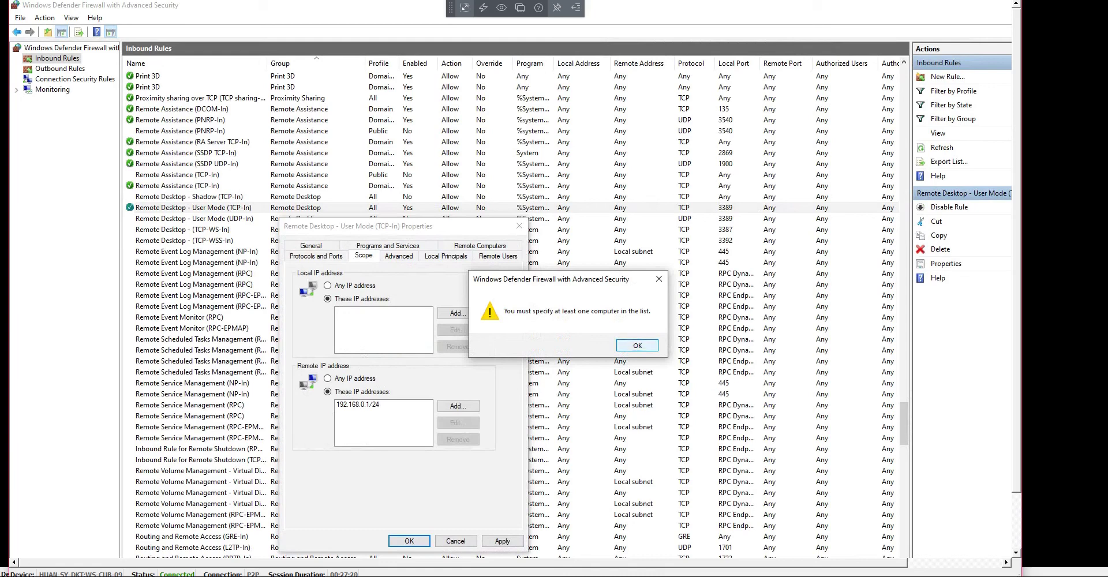
pyautogui.press('Return')
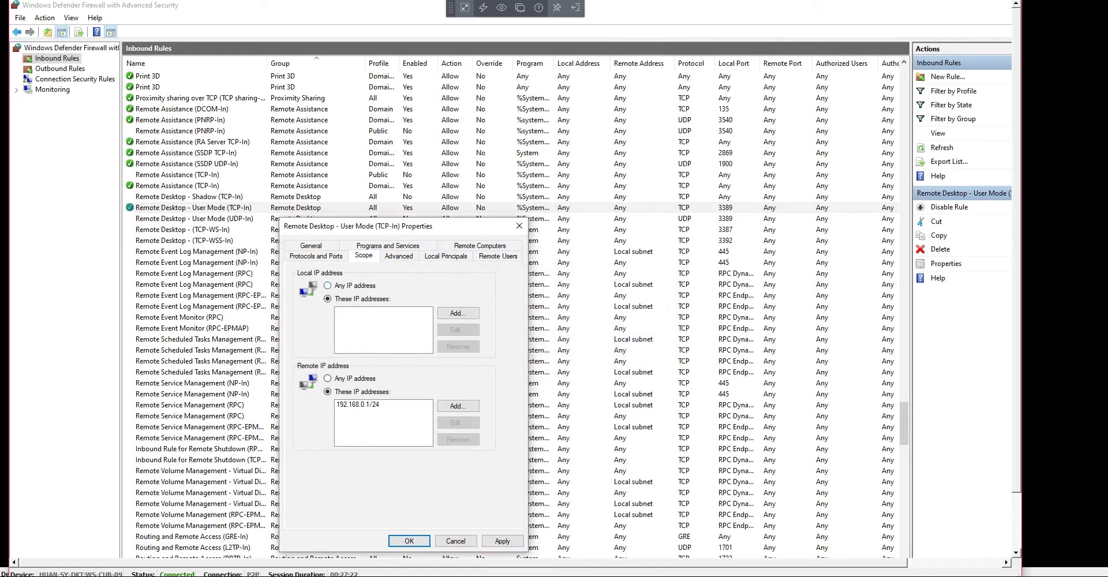
pyautogui.click(328, 285)
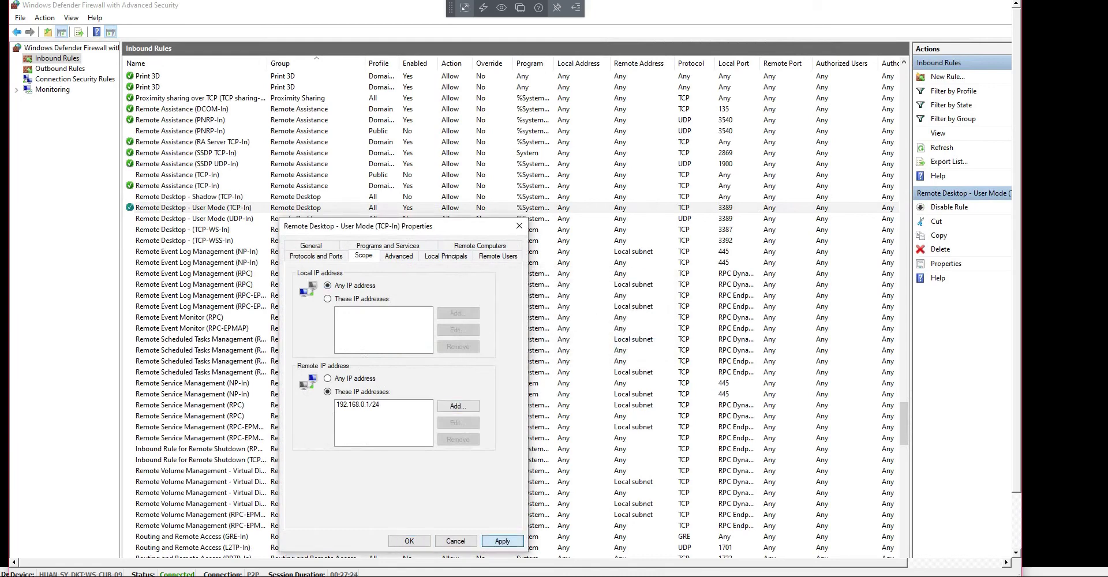
pyautogui.click(502, 540)
pyautogui.click(408, 540)
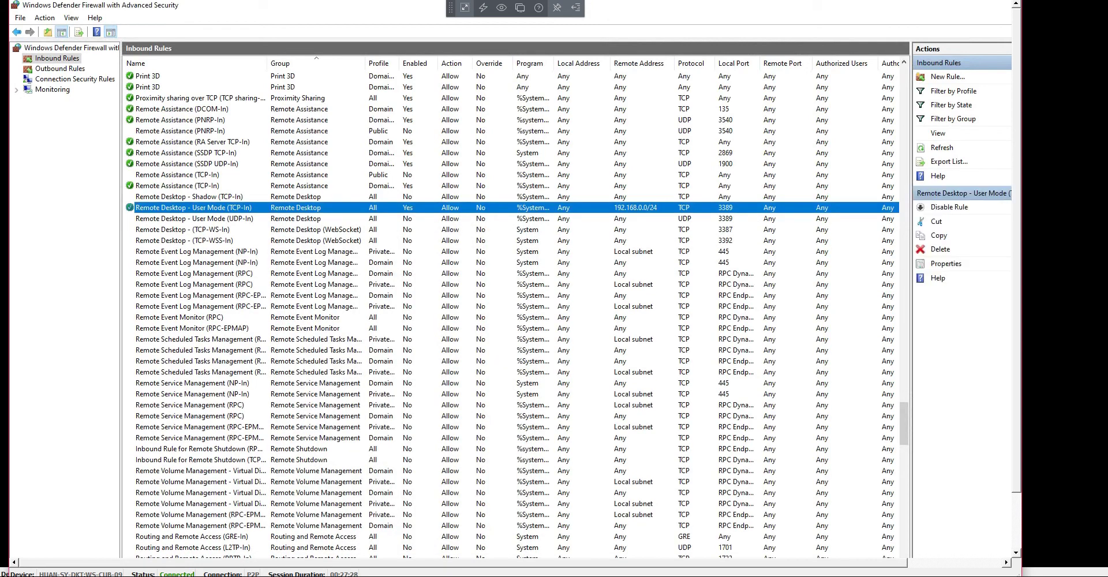
# Reopen the Remote Desktop - User Mode (TCP-In) rule's scope and set its remote address back to Any IP address
pyautogui.press('Return')
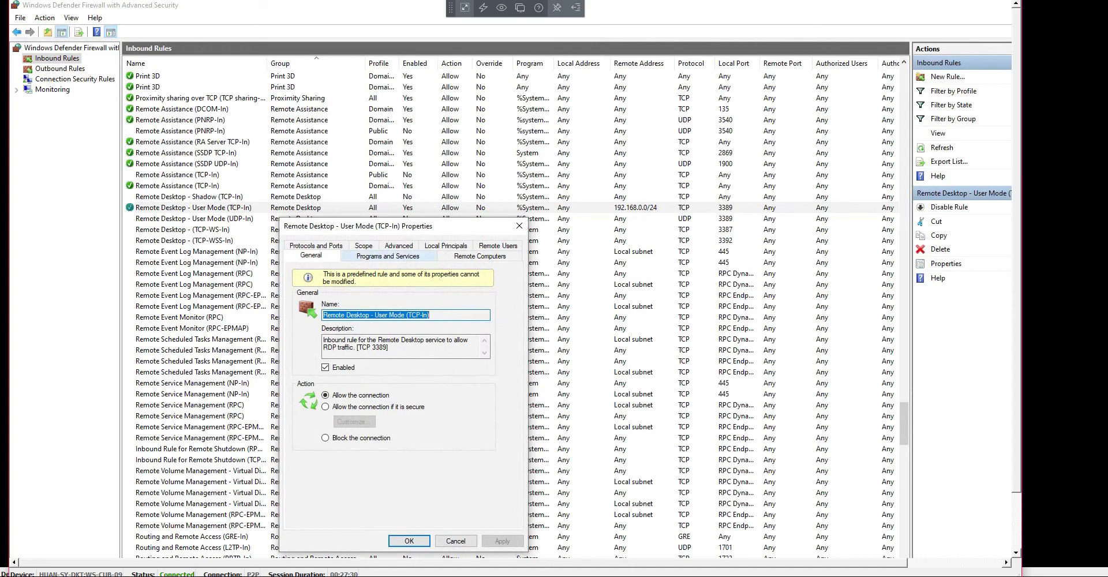
pyautogui.click(363, 246)
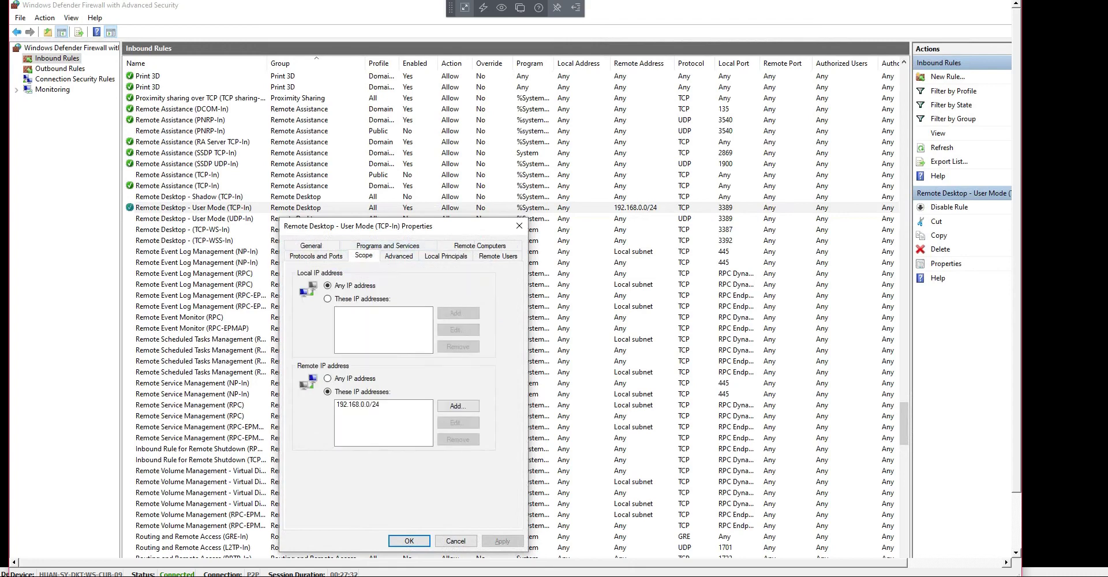
pyautogui.click(328, 378)
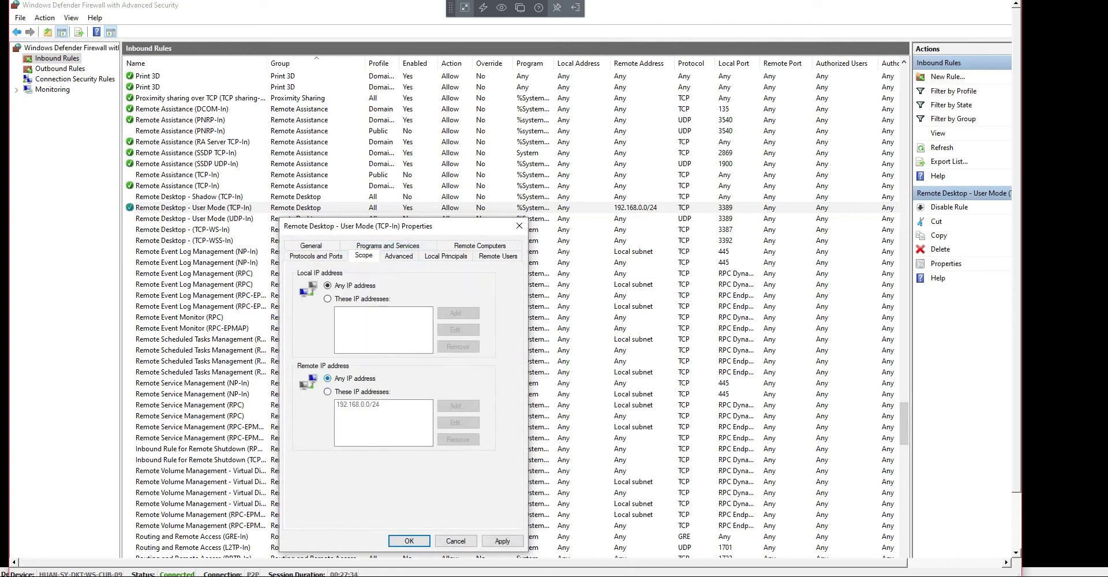
pyautogui.press('Return')
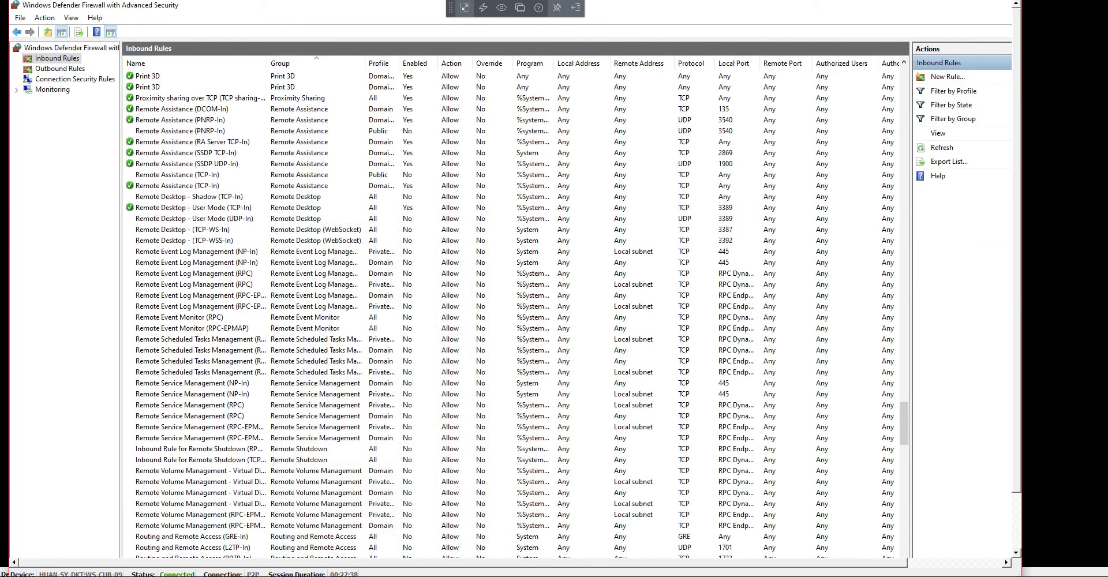
pyautogui.click(194, 207)
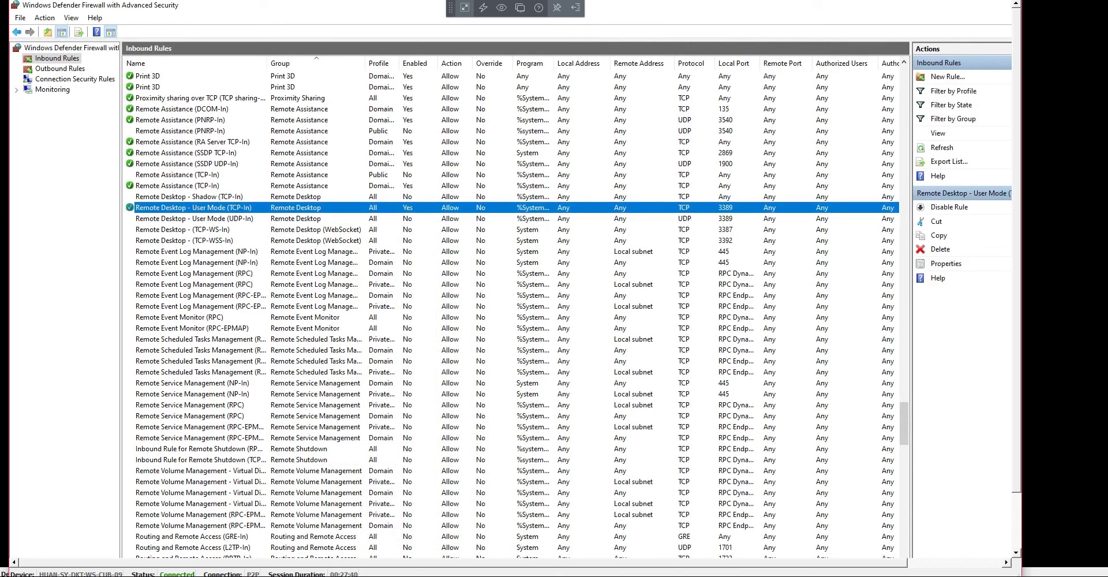
# Switch to the THUNDER session, retry the remote desktop connection to the workstation, and cancel the sign-in
pyautogui.click(707, 576)
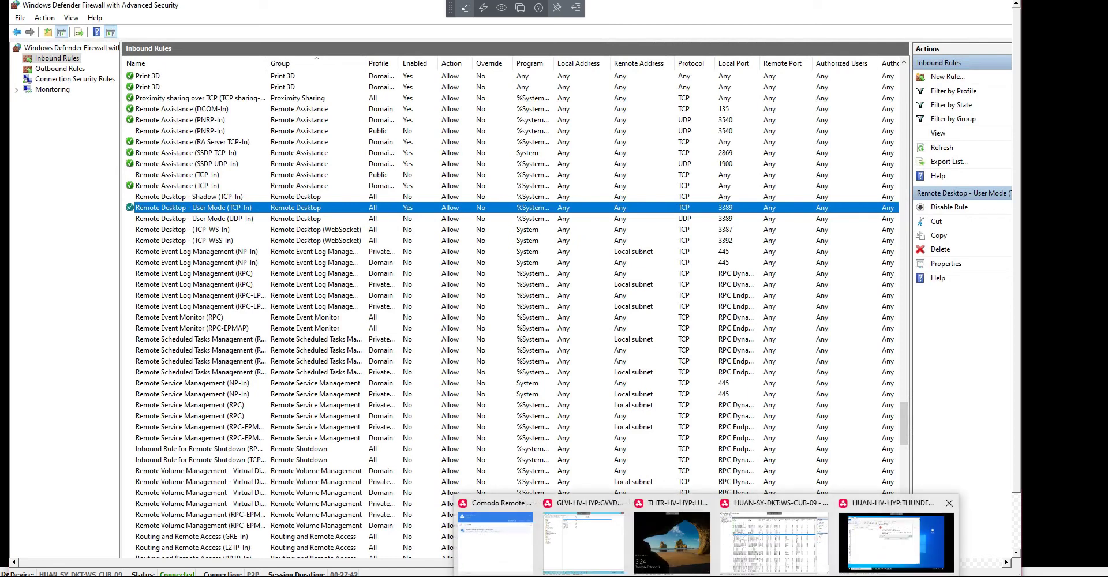
pyautogui.click(902, 533)
pyautogui.click(683, 214)
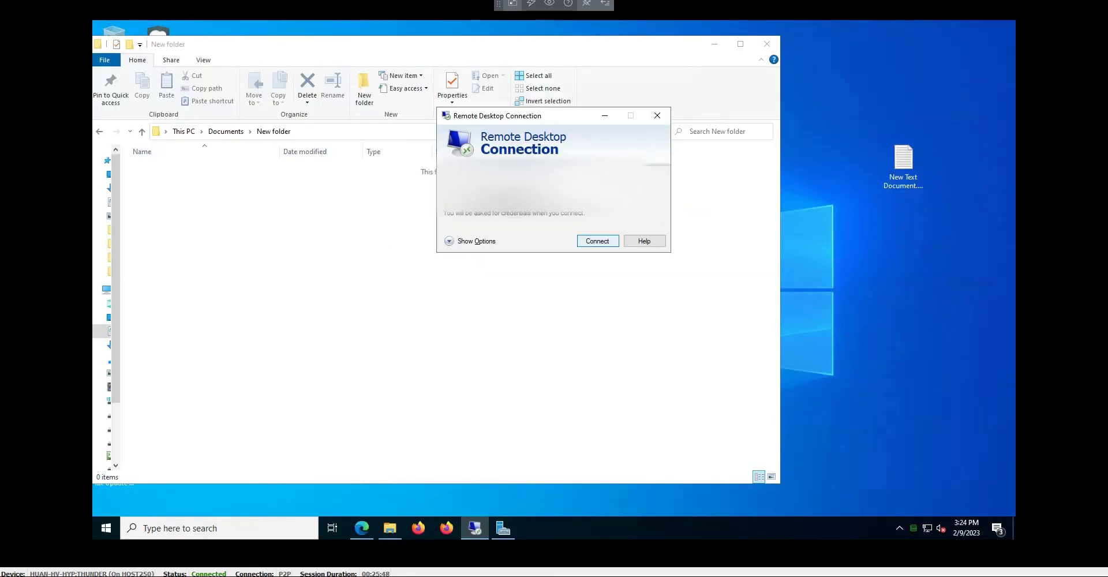
pyautogui.click(597, 241)
pyautogui.click(612, 265)
pyautogui.click(929, 576)
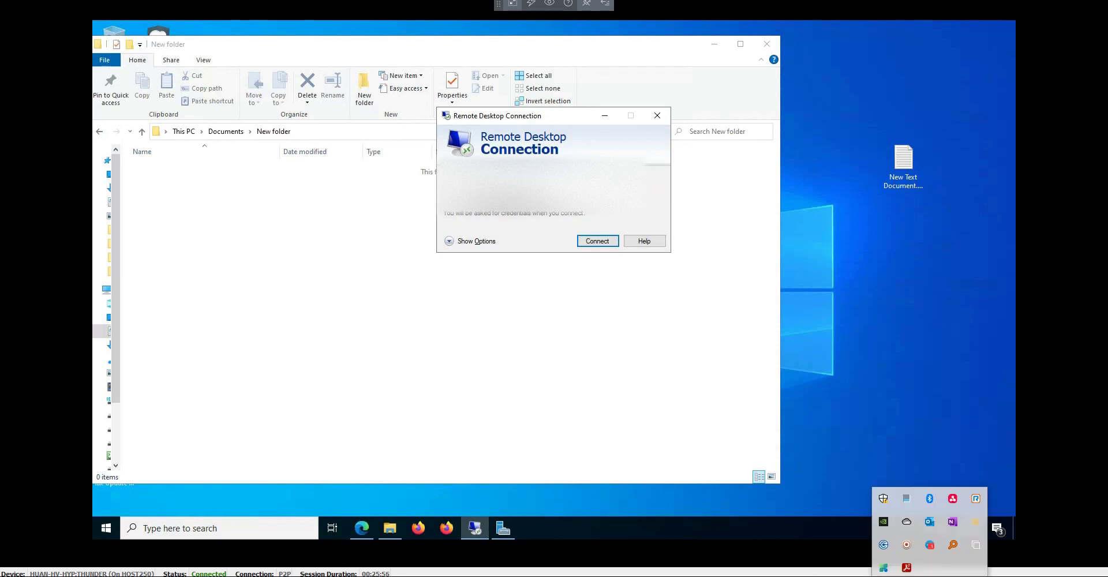